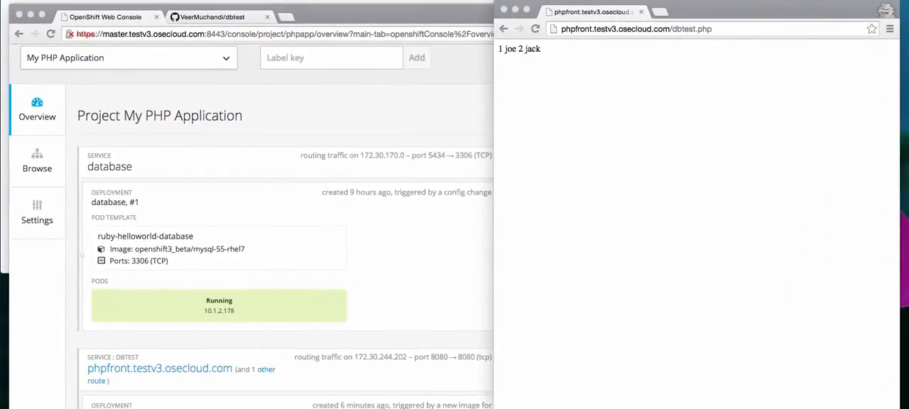
Step: Examine the project overview and the pod list, checking the running dbtest and database pods
scroll(425, 225, down, 4)
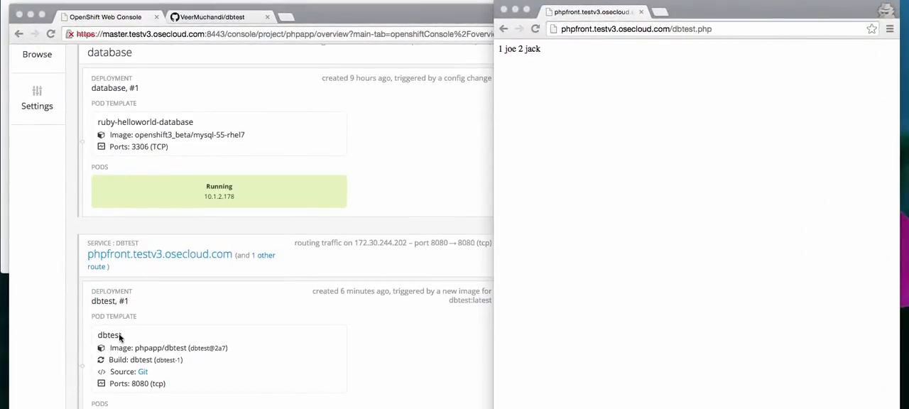
scroll(122, 336, up, 3)
click(44, 142)
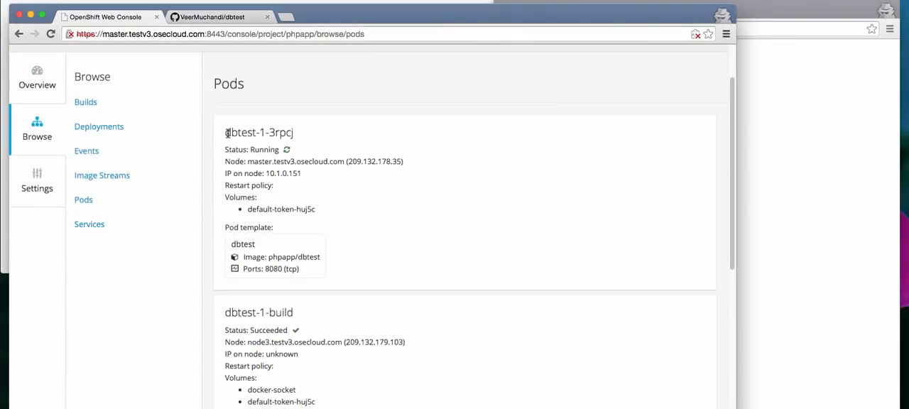
drag(225, 132, 305, 133)
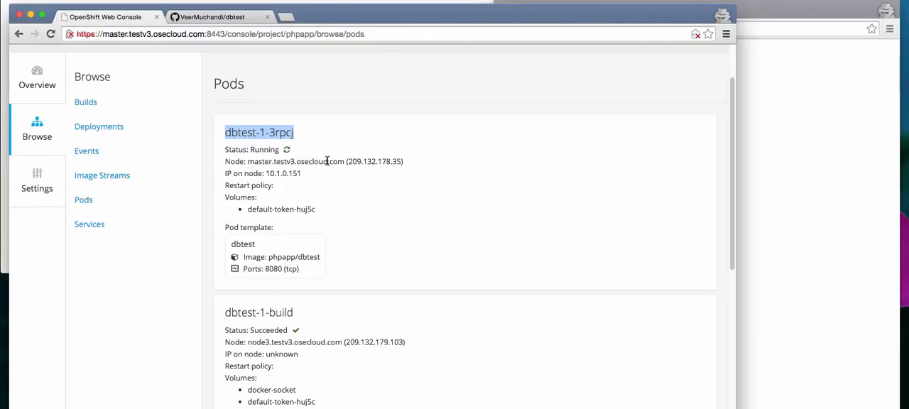
scroll(328, 161, down, 8)
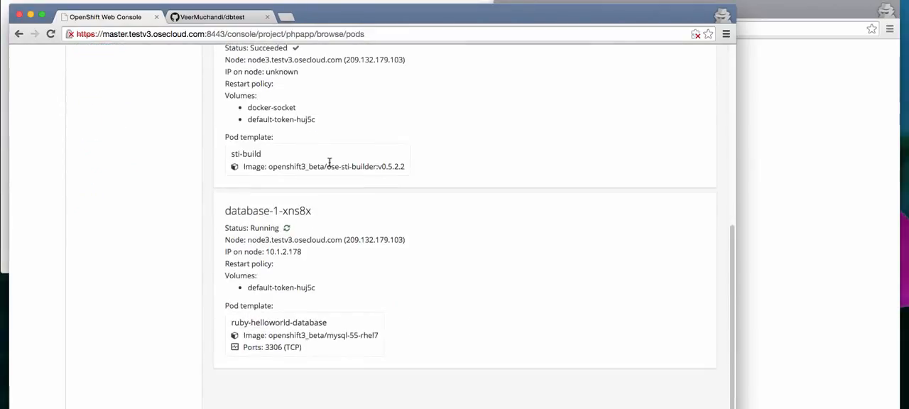
drag(225, 210, 310, 210)
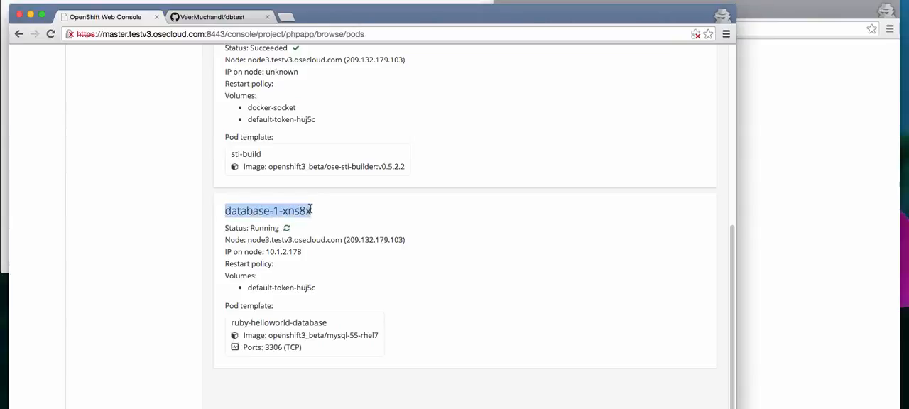
scroll(310, 209, up, 9)
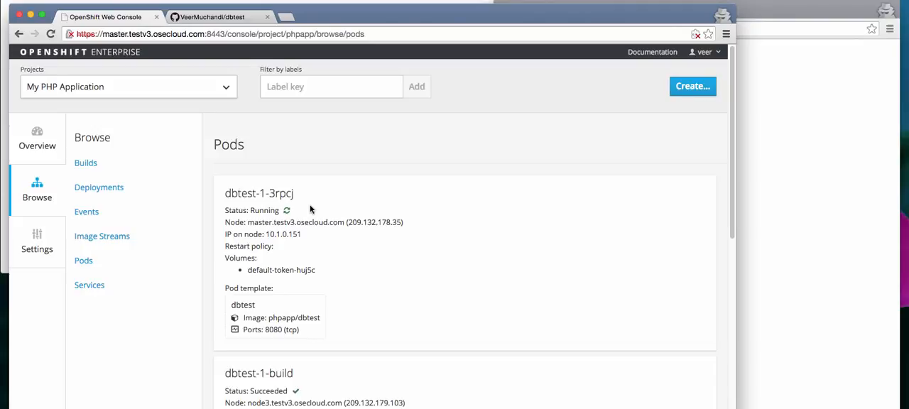
Step: Reveal the GitHub webhook URL in the dbtest build's triggers and copy it
click(86, 163)
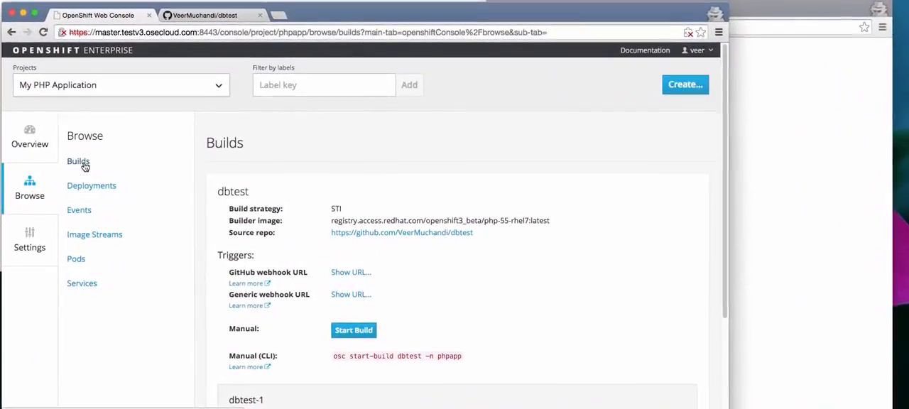
scroll(360, 243, down, 2)
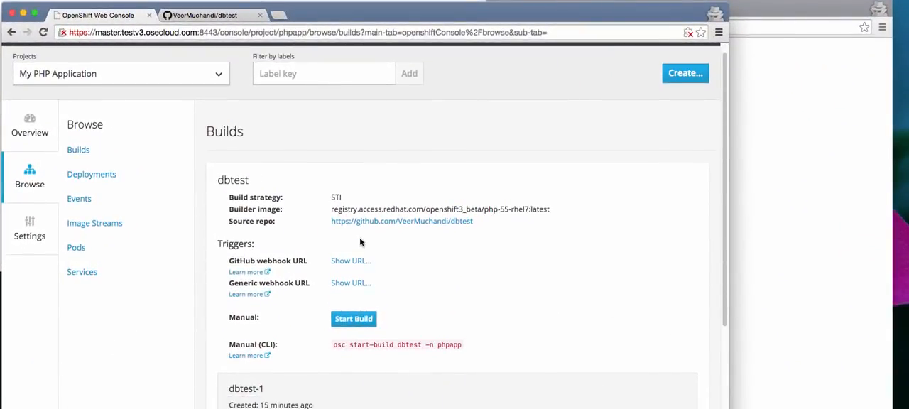
scroll(360, 243, down, 1)
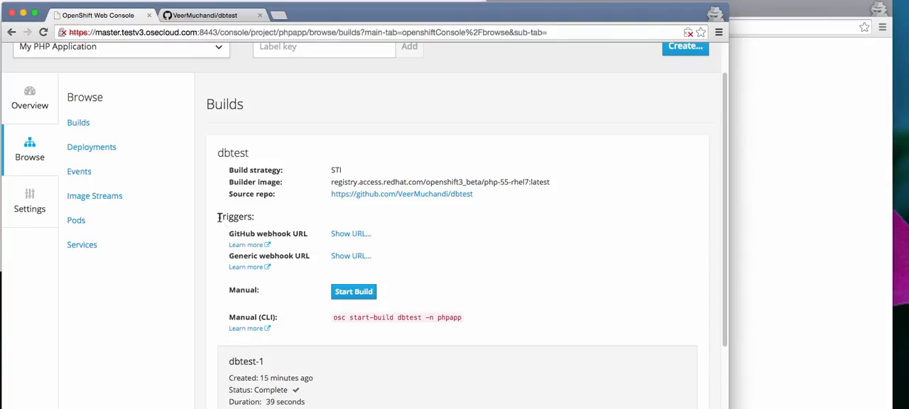
drag(218, 219, 257, 218)
click(351, 234)
drag(416, 249, 332, 240)
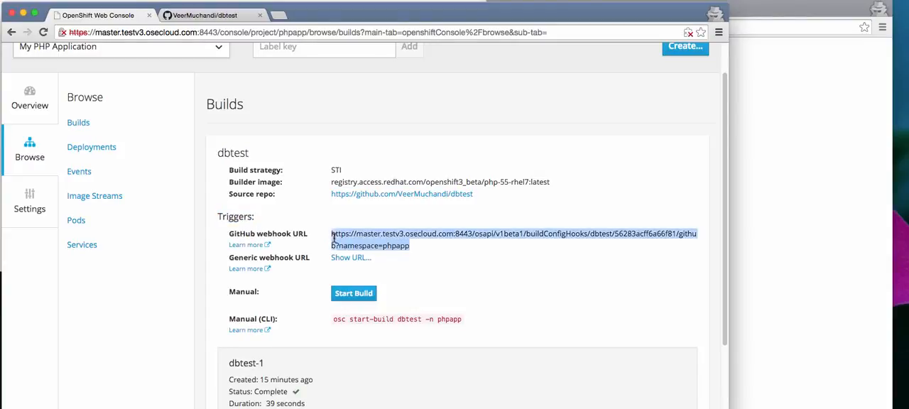
right_click(338, 236)
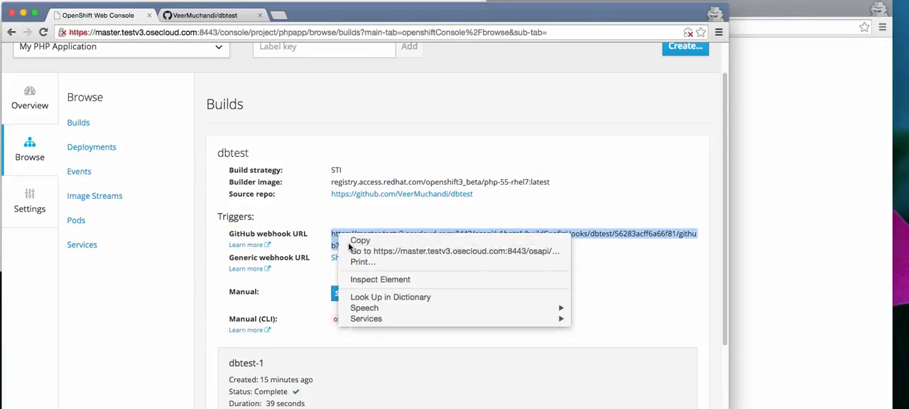
click(359, 241)
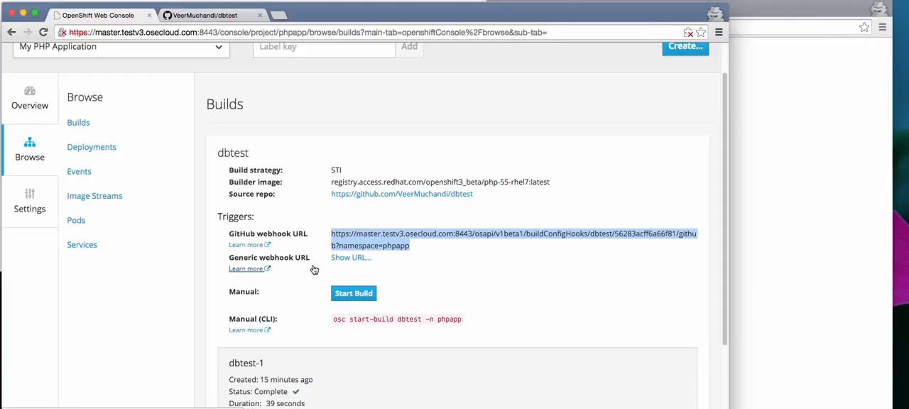
Step: Start a new webhook in the dbtest GitHub repository's settings and paste the copied URL as its payload URL
click(211, 20)
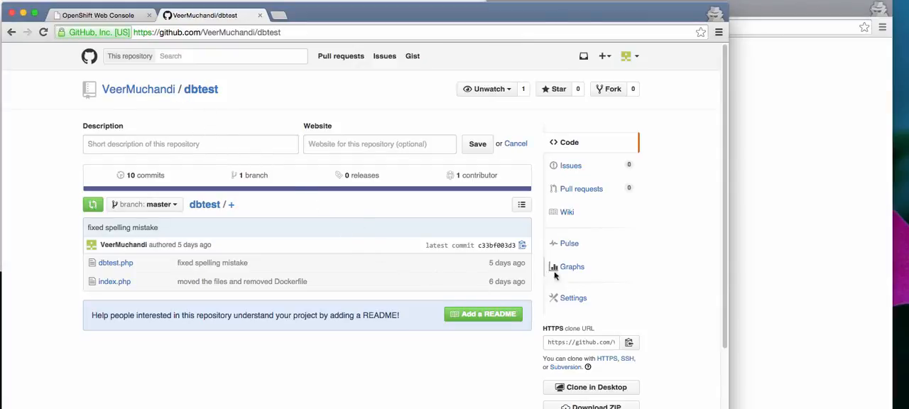
click(569, 301)
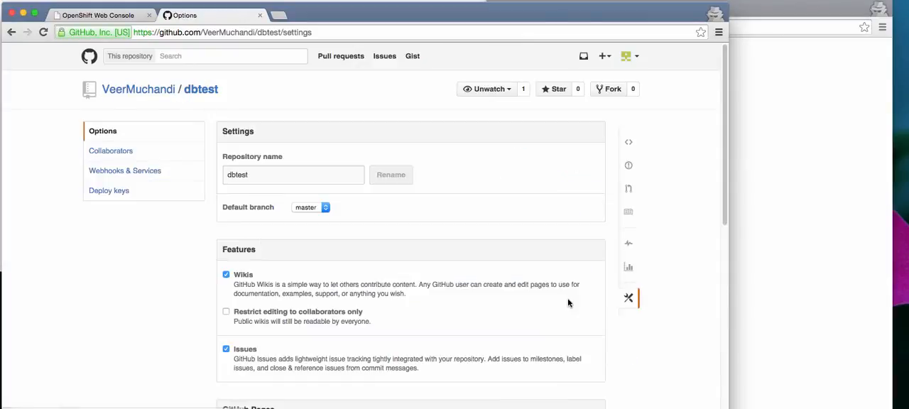
click(107, 177)
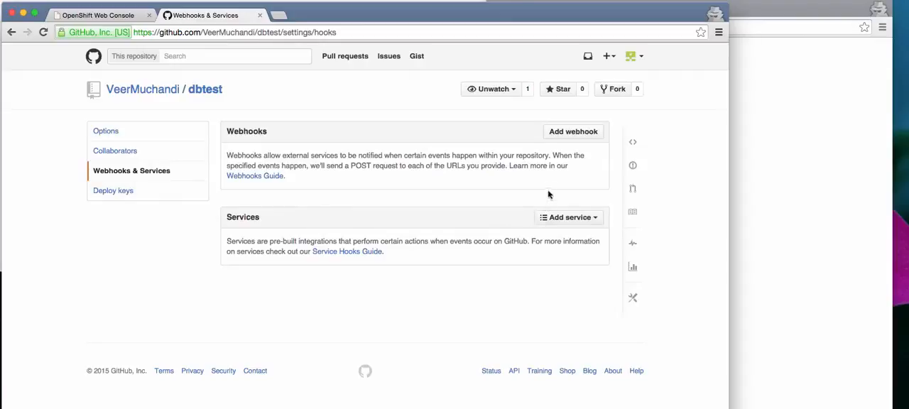
click(568, 137)
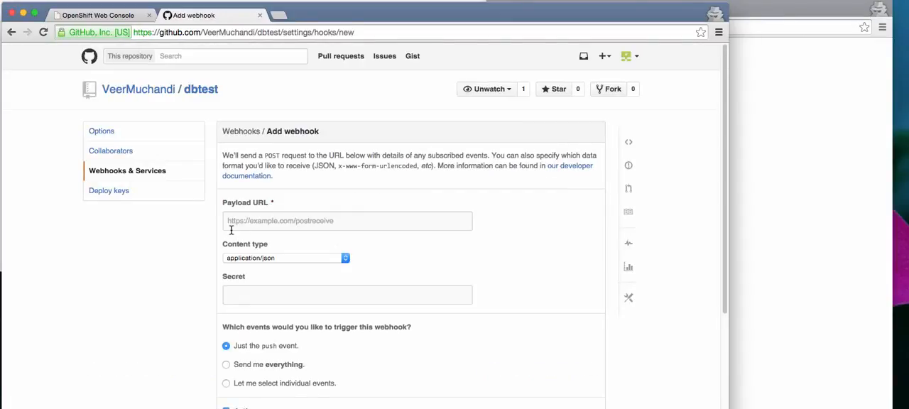
click(234, 223)
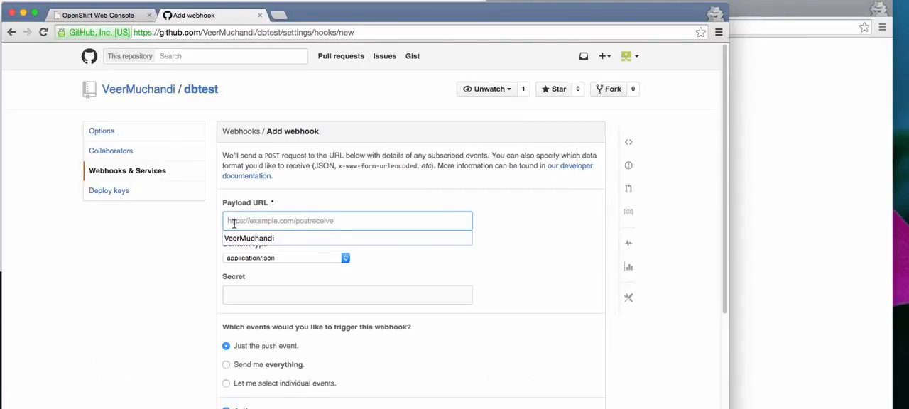
key(super+v)
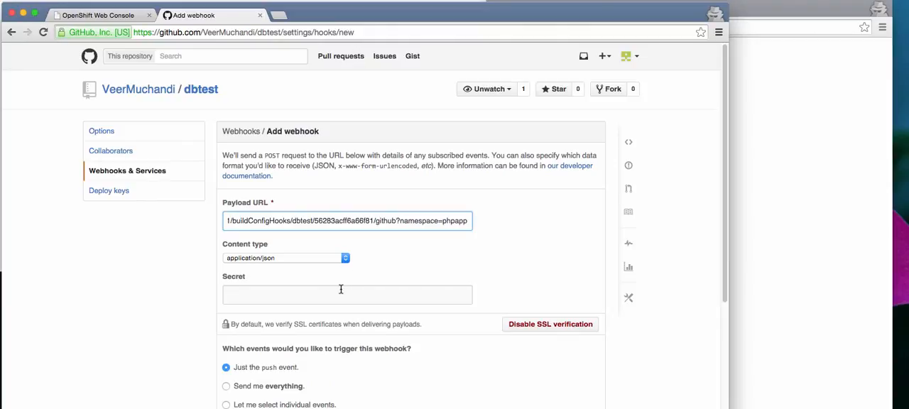
Step: Disable SSL verification for the new webhook, accept the security risk, and add the webhook
scroll(376, 306, down, 3)
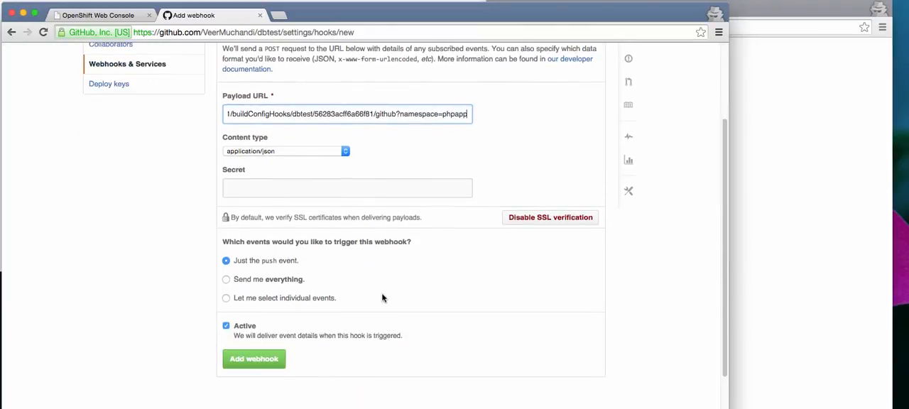
click(529, 219)
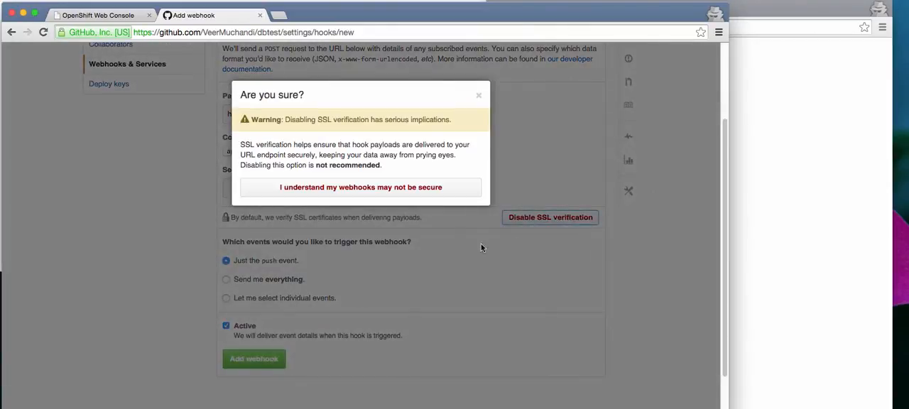
click(328, 190)
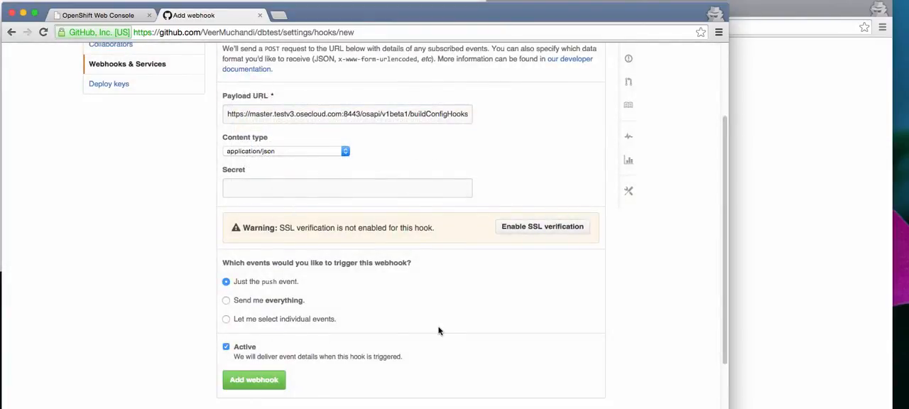
scroll(438, 330, down, 2)
click(244, 339)
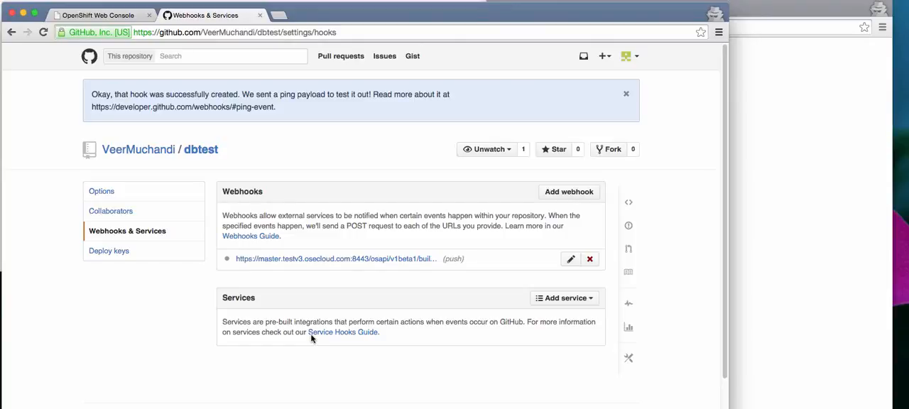
Step: Return to the dbtest repository's code, check the deployed application page, and open dbtest.php for editing
click(200, 152)
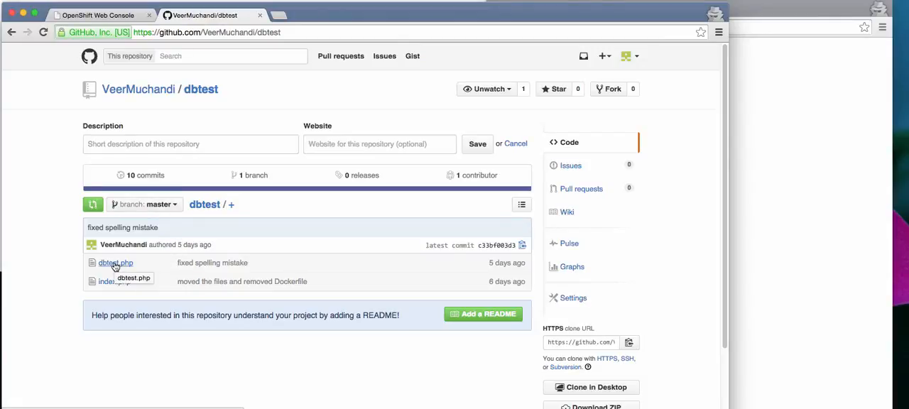
click(780, 114)
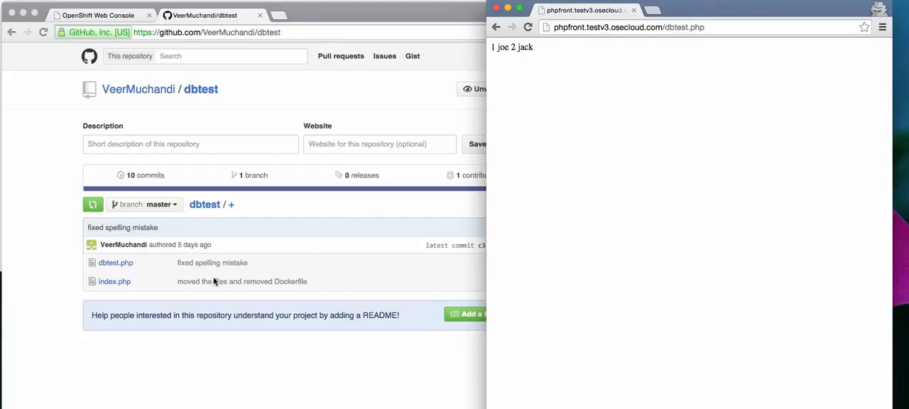
click(130, 348)
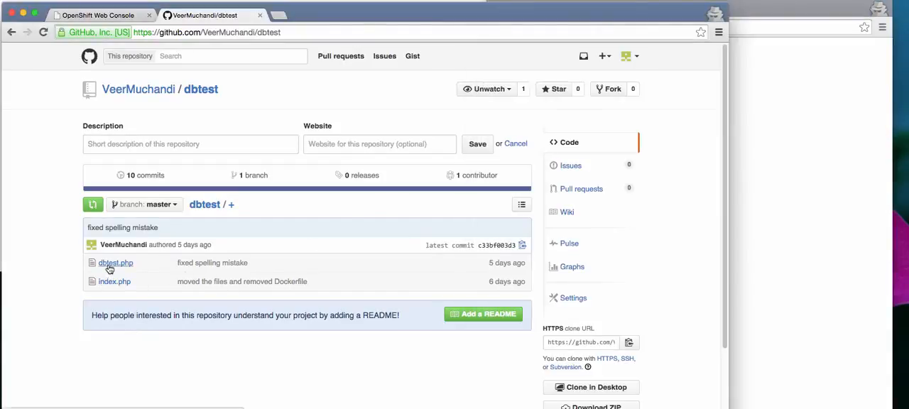
click(110, 264)
scroll(253, 261, down, 3)
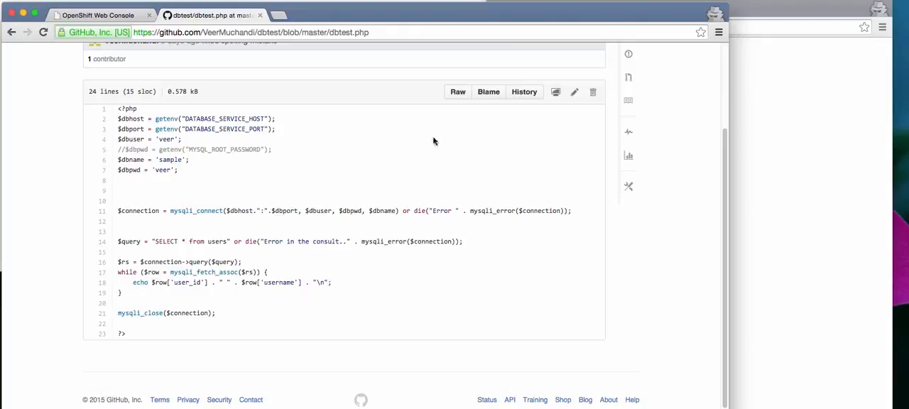
click(574, 92)
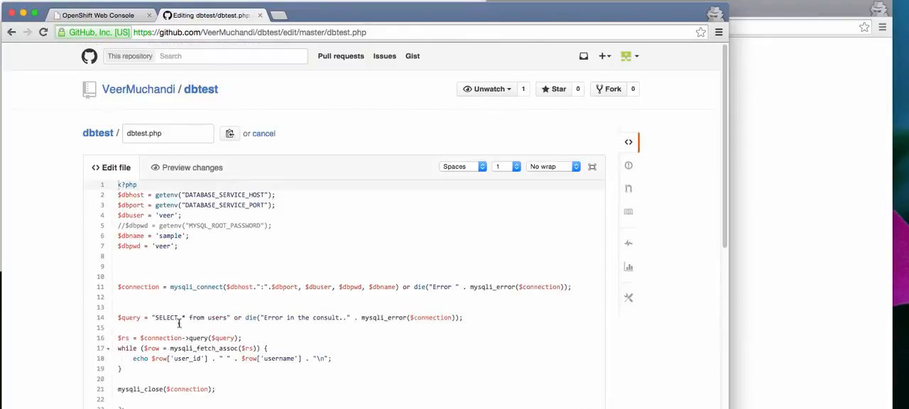
Step: Insert the label "User Id: " with a concatenation dot before $row['user_id'] in the echo statement on line 18
scroll(189, 340, down, 3)
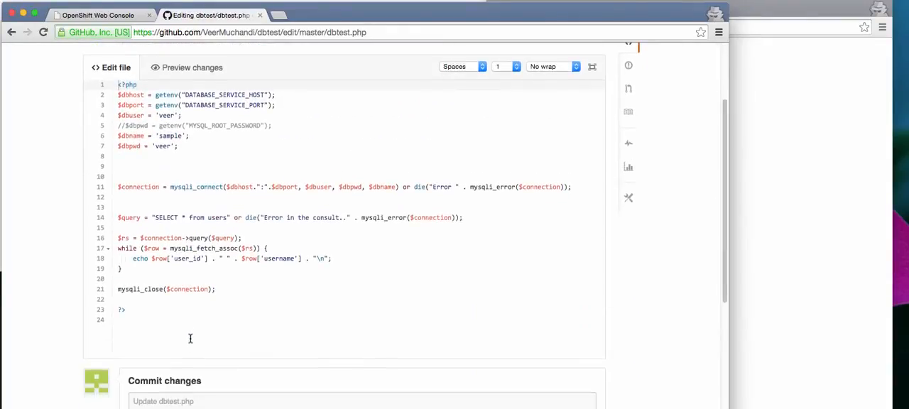
click(150, 259)
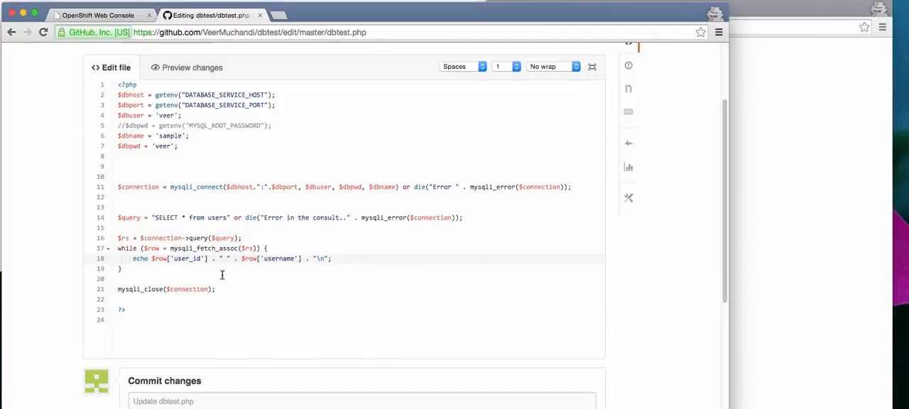
text("User Id)
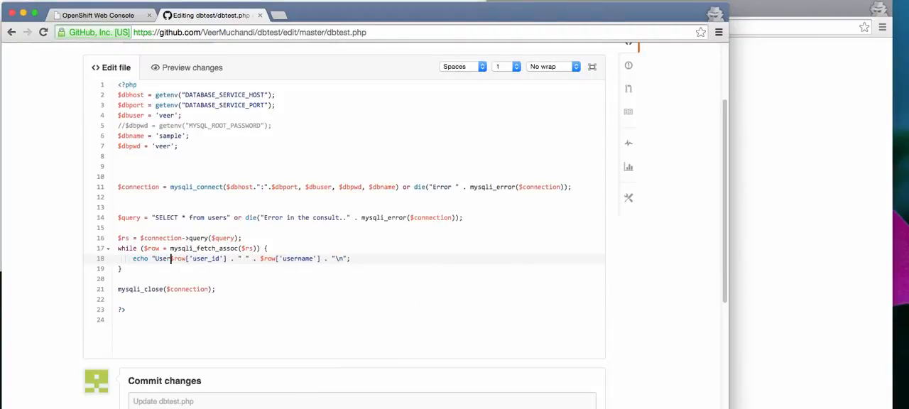
text(:")
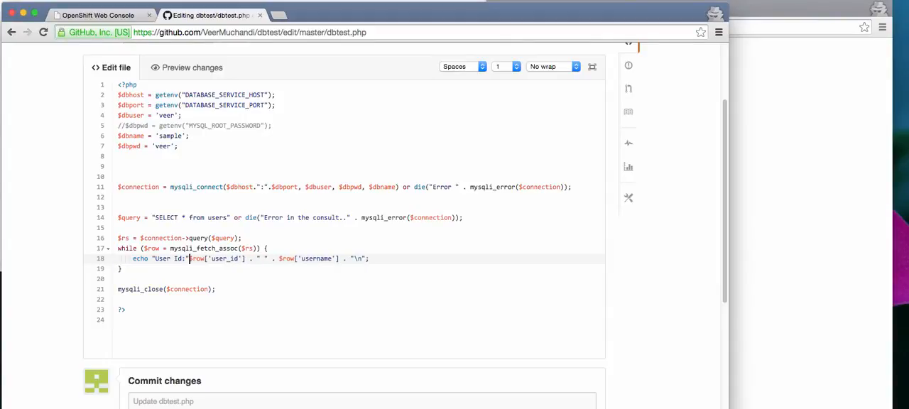
key(Left)
key(Right)
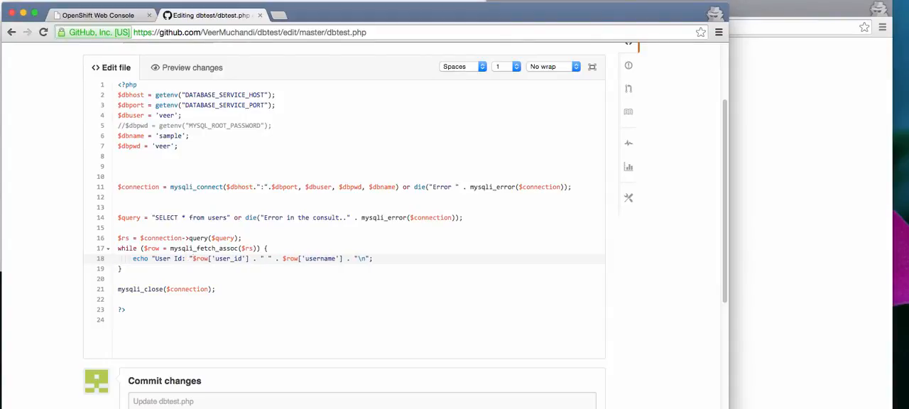
text(.)
key(Right)
key(Right)
key(Right)
key(Right)
key(Right)
key(Right)
key(Right)
key(Right)
key(Right)
key(Right)
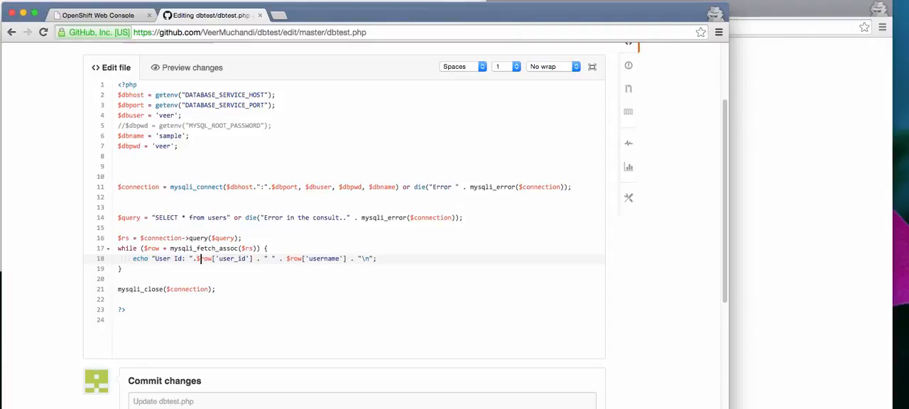
Step: Add the label "User Name:" to the string between the user ID and username in the echo statement
click(268, 259)
text(User N)
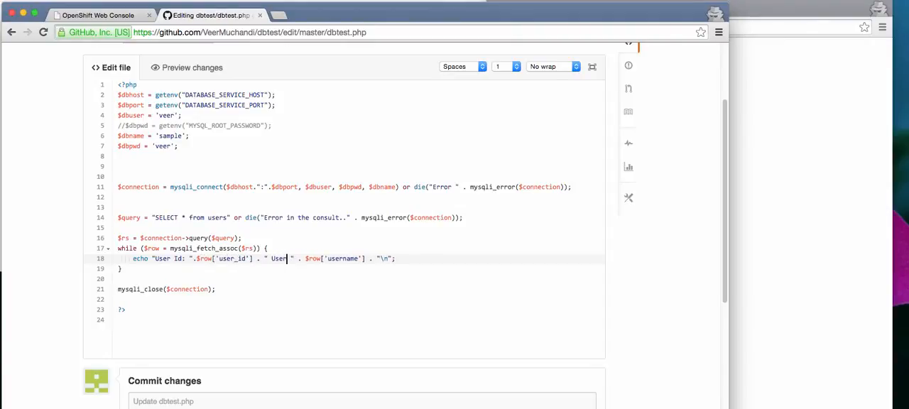
text(ame:)
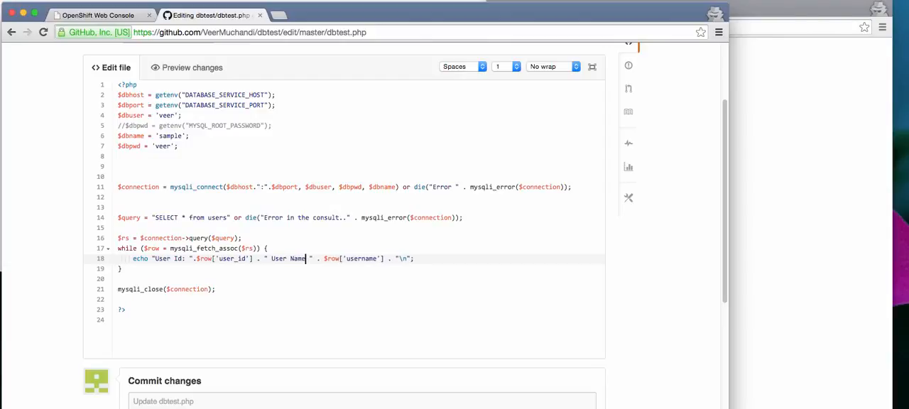
Step: Replace the \n at the end of the echo statement on line 18 with an HTML <br> tag
key(Right)
key(Right)
key(Right)
key(Right)
key(Right)
key(Right)
key(Right)
key(Right)
key(Right)
key(Right)
key(Right)
key(Right)
key(Right)
key(Right)
key(Right)
key(Right)
key(Right)
key(Right)
key(Right)
key(Right)
key(Right)
key(Right)
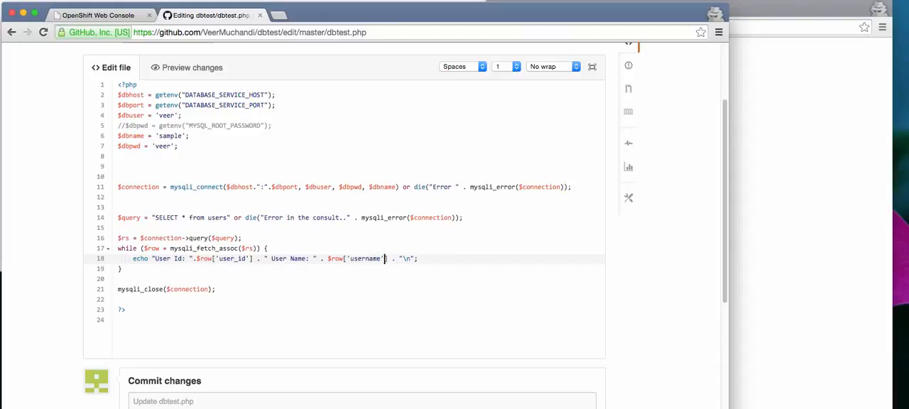
key(shift+Right)
key(shift+Right)
text(<br>)
Step: Enter "added labels" as the commit message for the dbtest.php change
scroll(237, 298, down, 3)
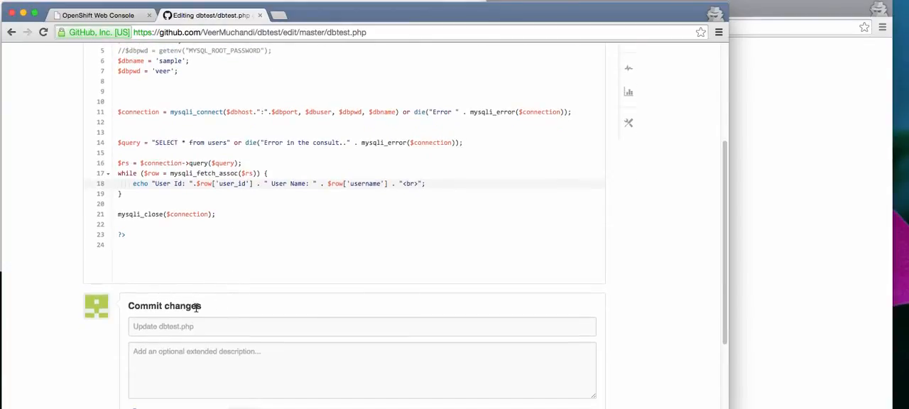
click(186, 320)
text(ad)
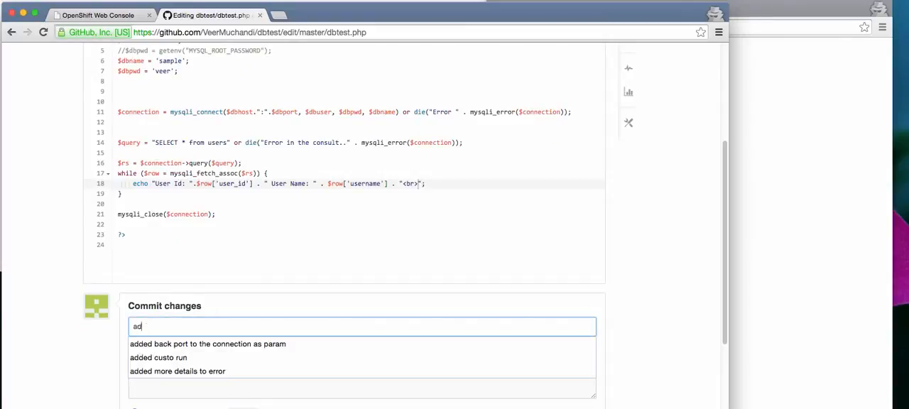
text(ded labels)
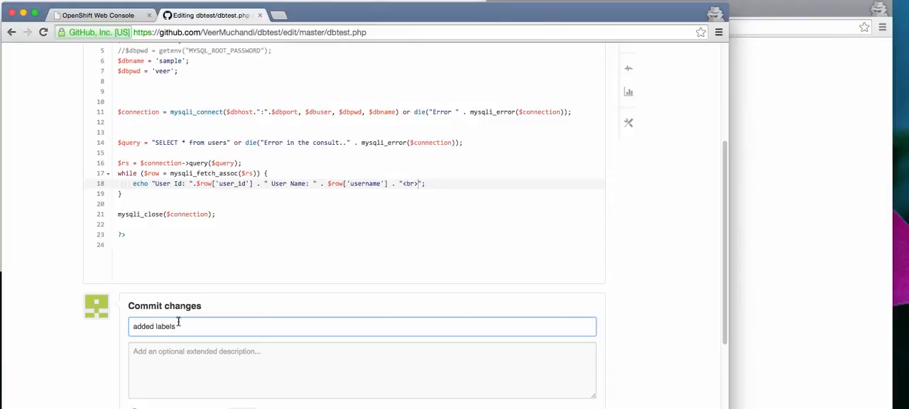
scroll(182, 321, down, 3)
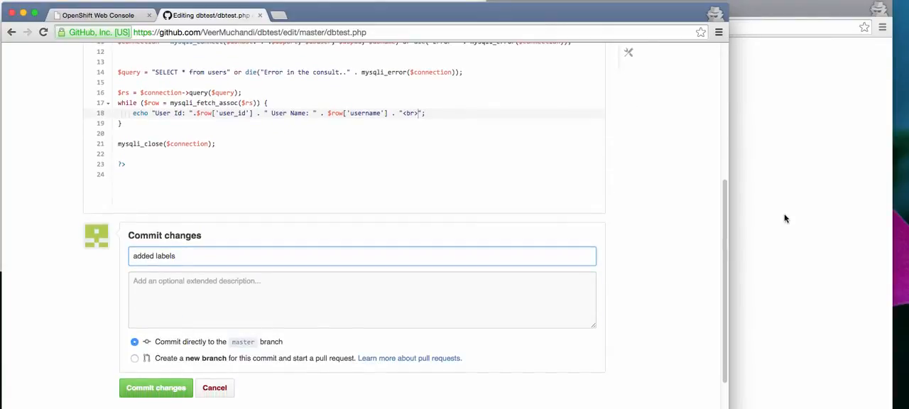
Step: Check the existing dbtest builds in the OpenShift Web Console, and commit the dbtest.php change directly to the master branch on GitHub
click(106, 14)
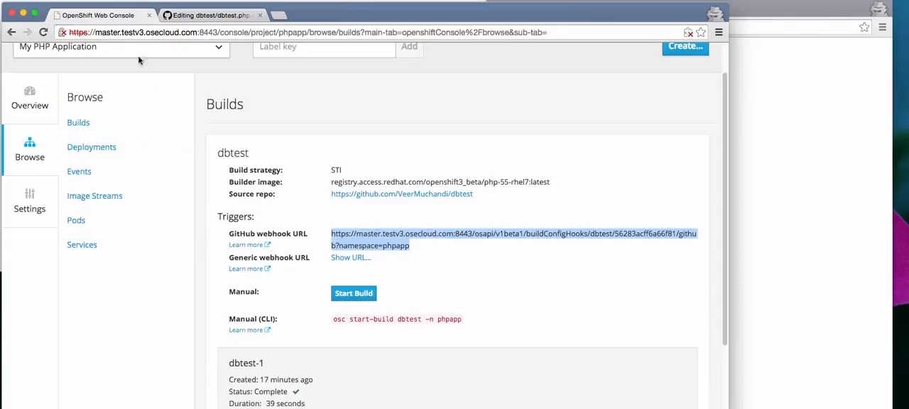
scroll(237, 175, down, 3)
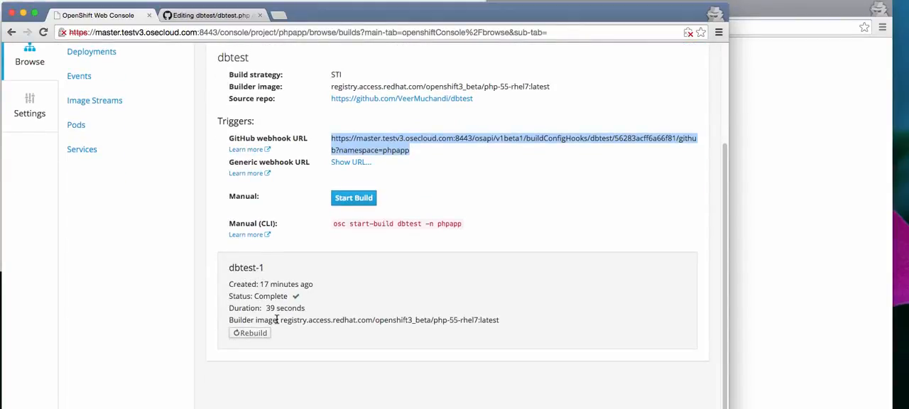
click(201, 20)
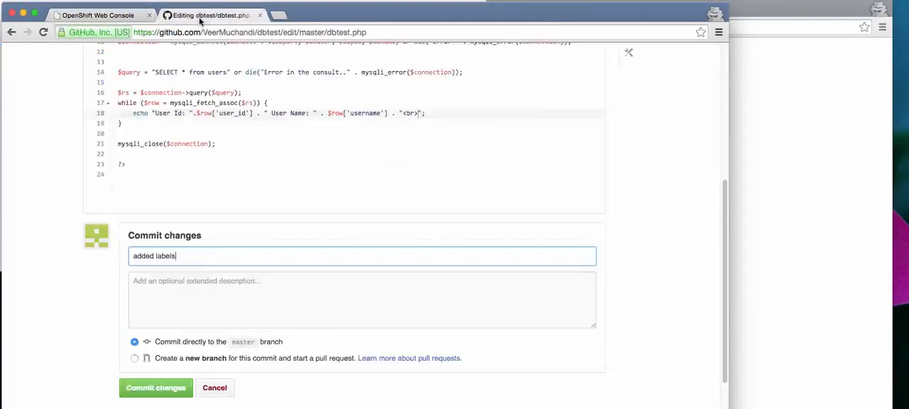
click(155, 389)
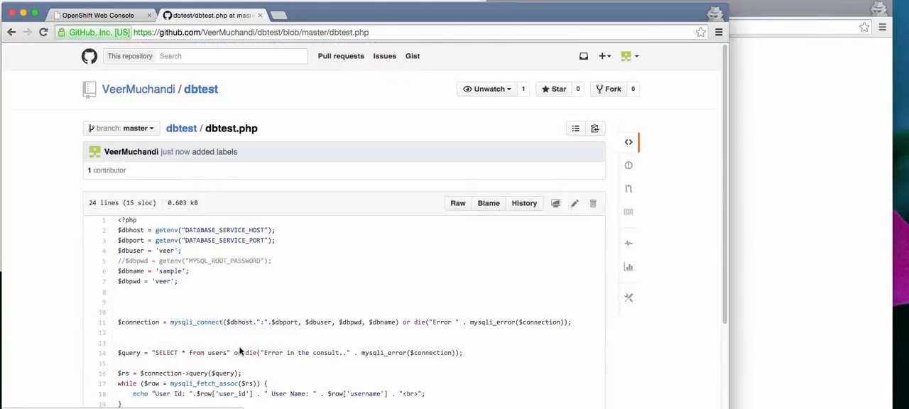
Step: Review the triggered build in the OpenShift Web Console and copy its name, dbtest-2, with the terminal opened behind the browser
click(110, 18)
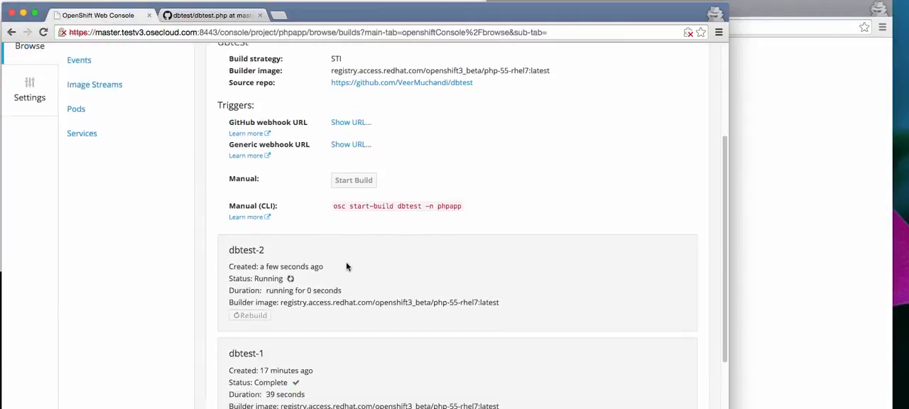
scroll(346, 267, down, 1)
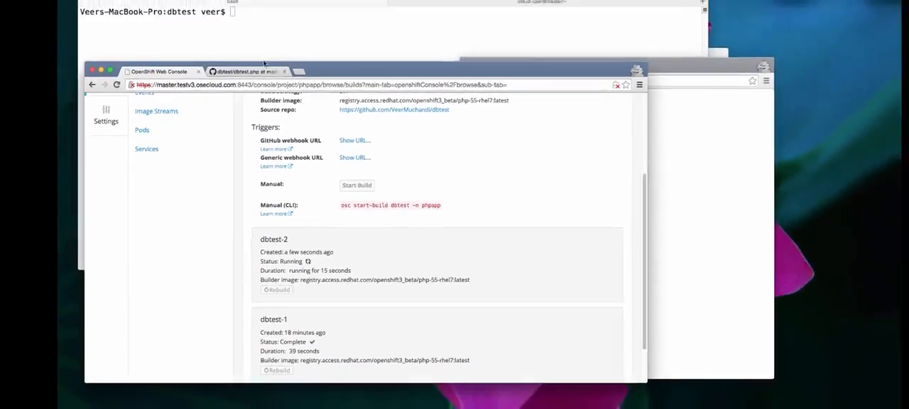
click(286, 99)
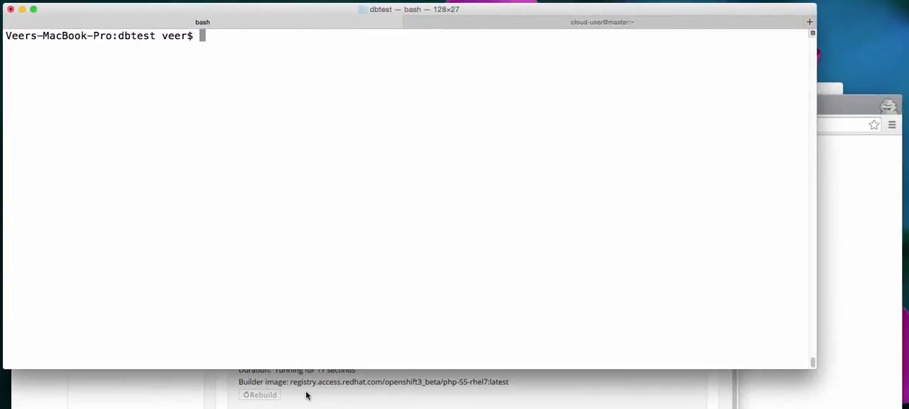
click(320, 320)
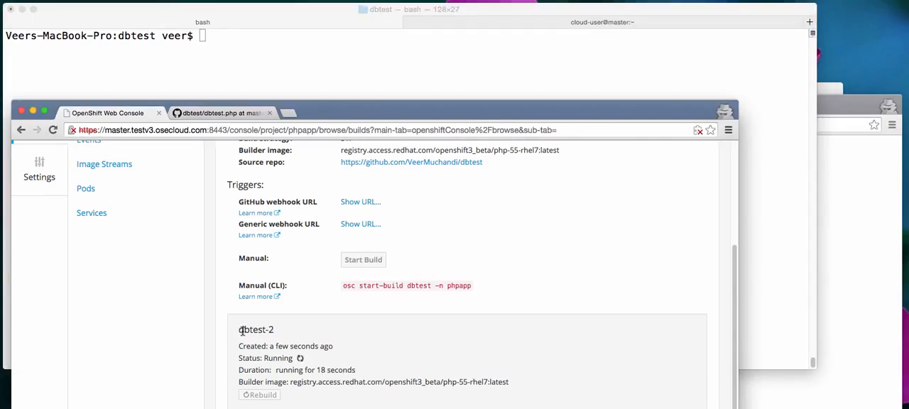
drag(242, 330, 274, 329)
key(super+c)
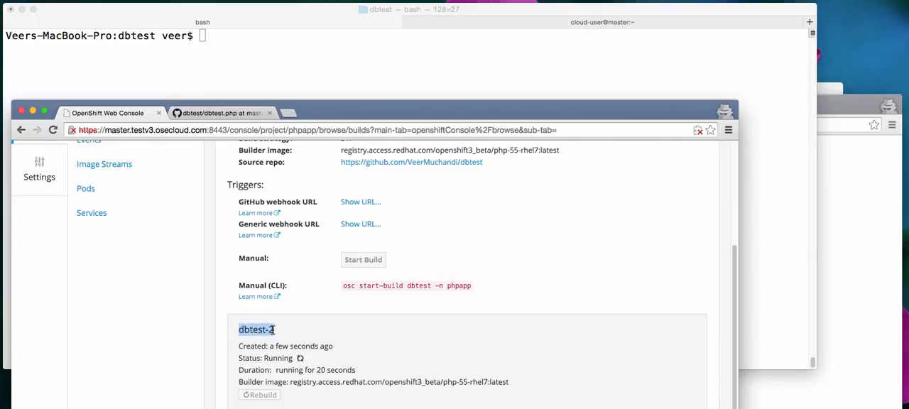
Step: Run osc build-logs for dbtest-2 in the terminal and highlight the pushed image's registry address in the output
click(223, 51)
text(osc )
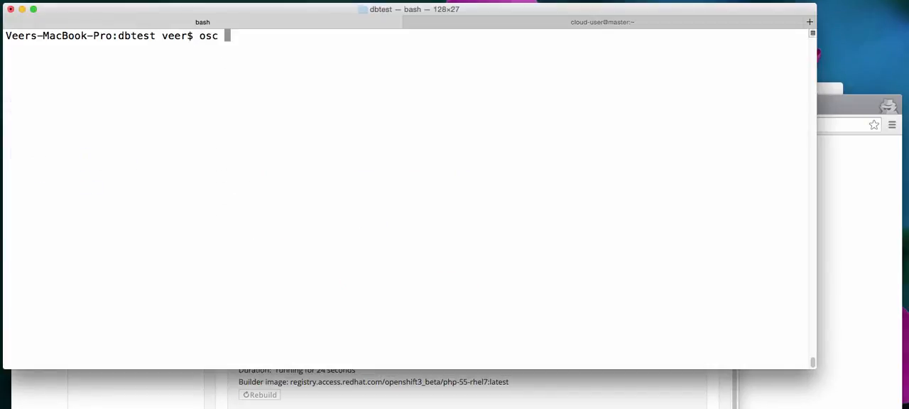
text(get)
key(BackSpace)
key(BackSpace)
key(BackSpace)
text(build-logs)
key(super+v)
key(Return)
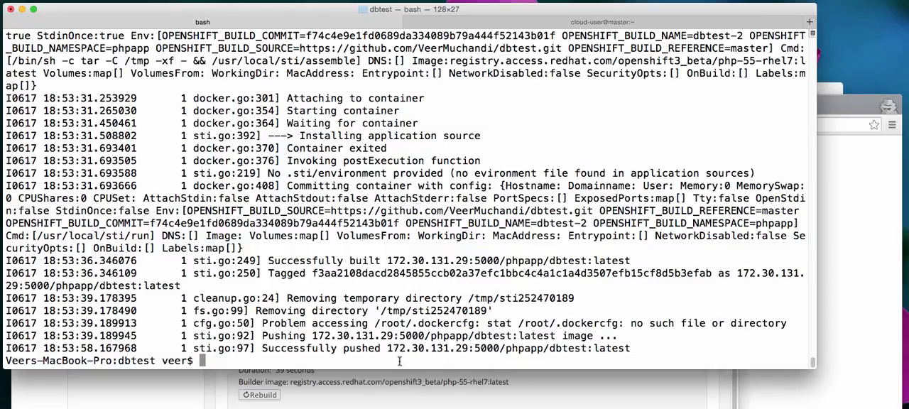
drag(387, 348, 499, 347)
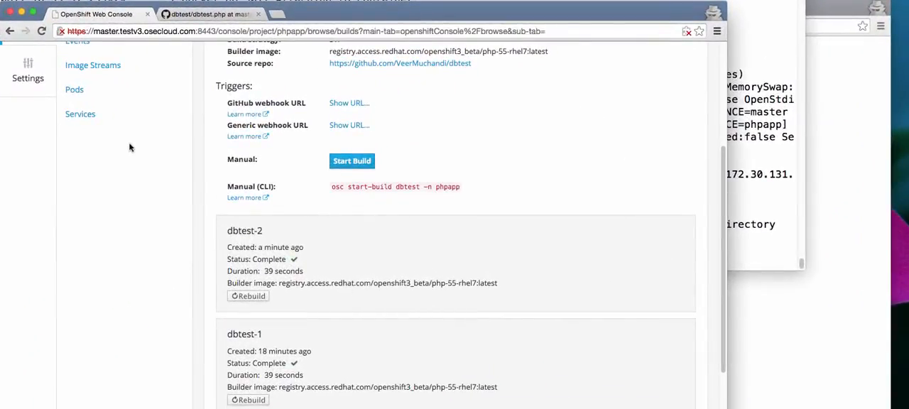
Step: Open the project's pods list in the OpenShift Web Console and reload the deployed dbtest.php application page
click(74, 89)
click(820, 263)
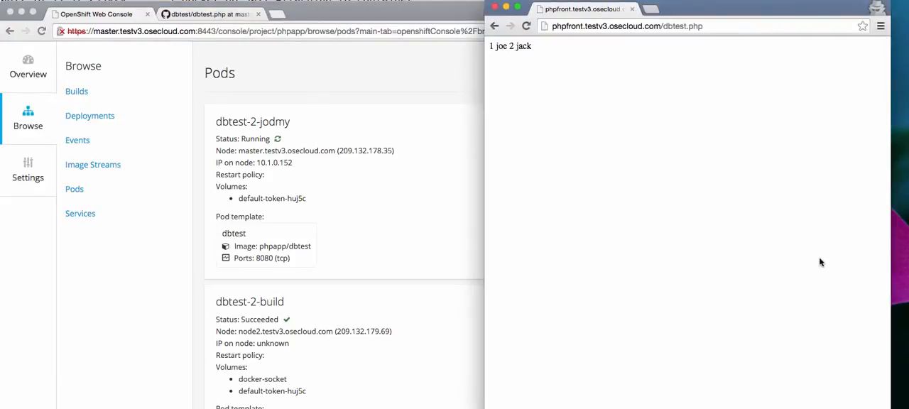
click(526, 27)
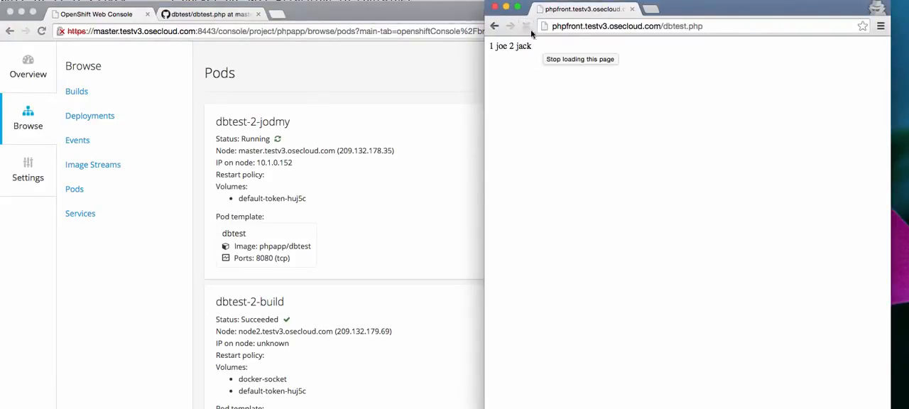